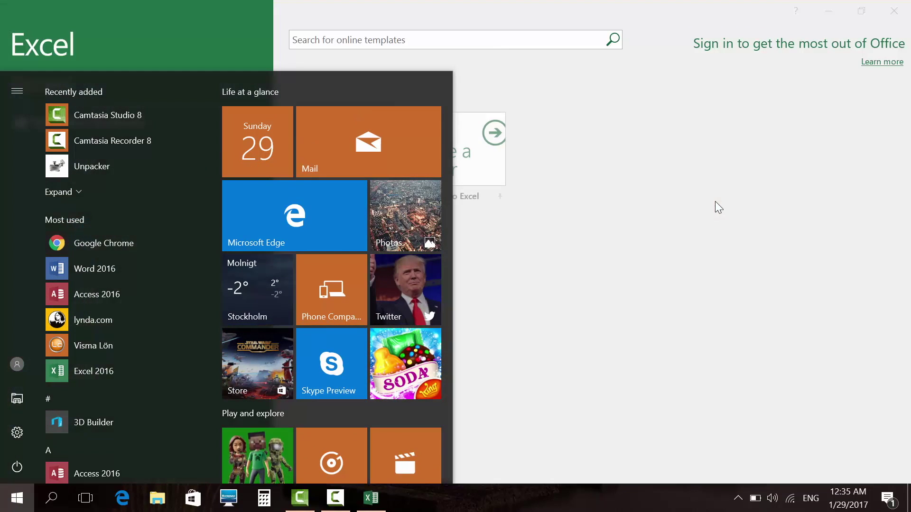
- Create a new blank workbook from the Excel start screen
left_click(492, 92)
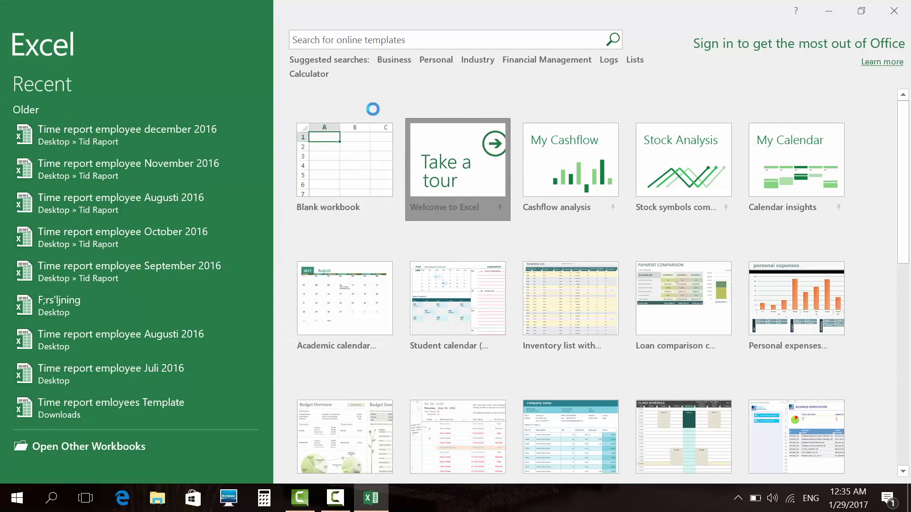
left_click(339, 160)
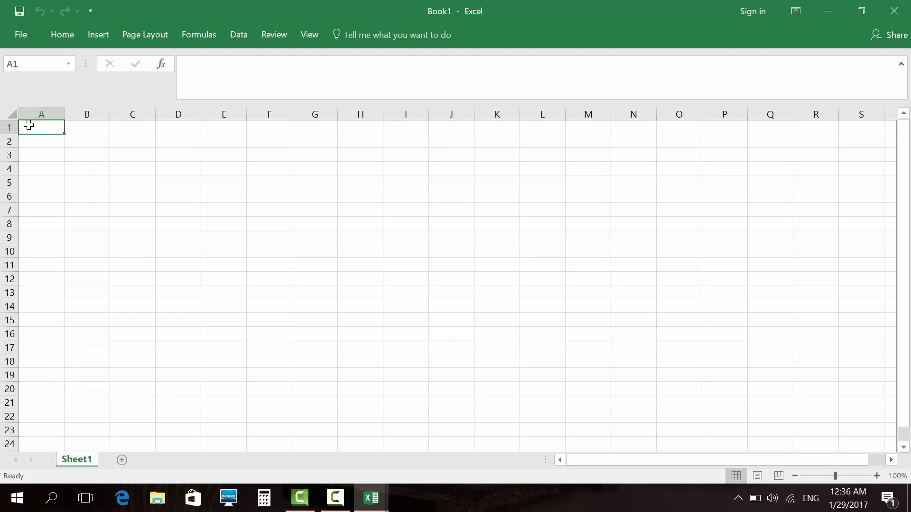
type("Fi")
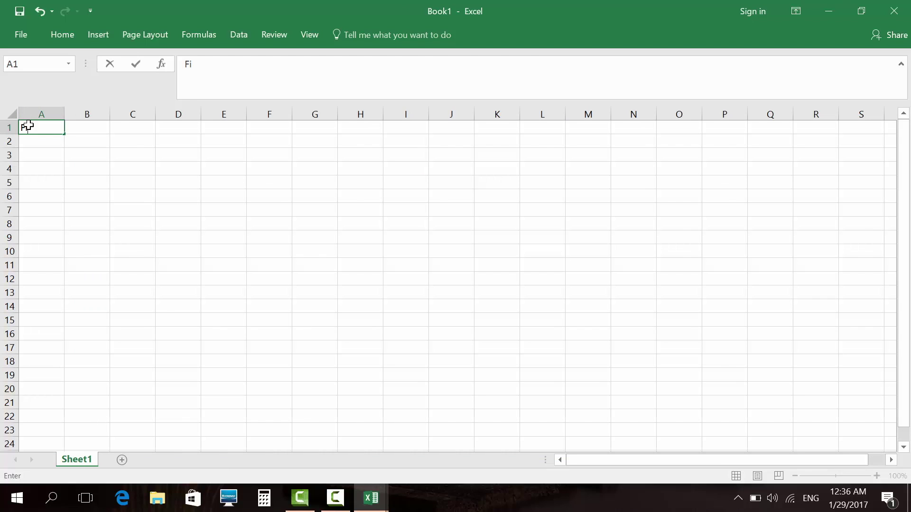
type("rst")
type(" Name")
- Enter the headers First Name, Last Name, Email and Phone in A1 through D1
key("Tab")
type("La")
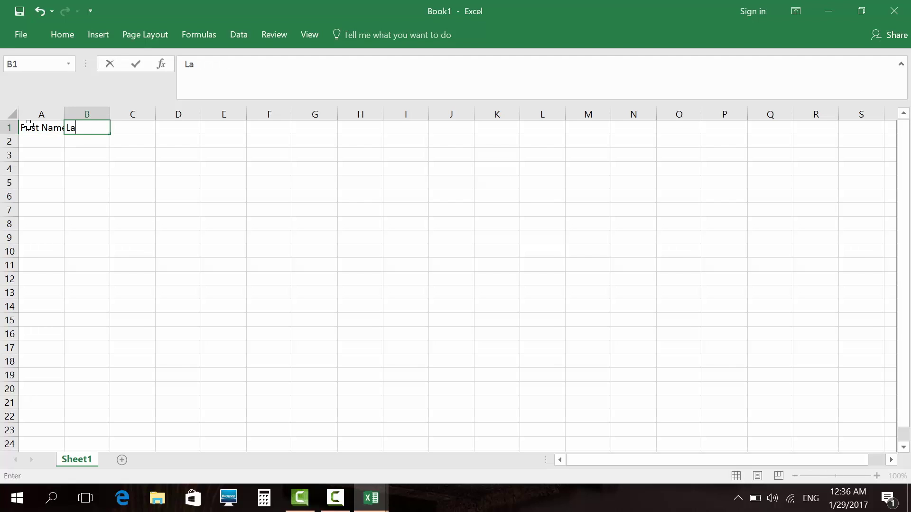
type("st Name")
key("Tab")
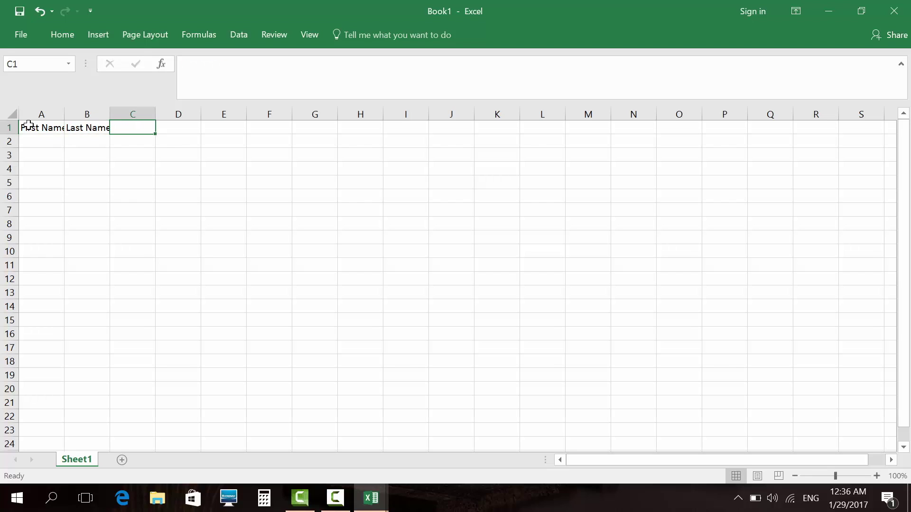
type("Email")
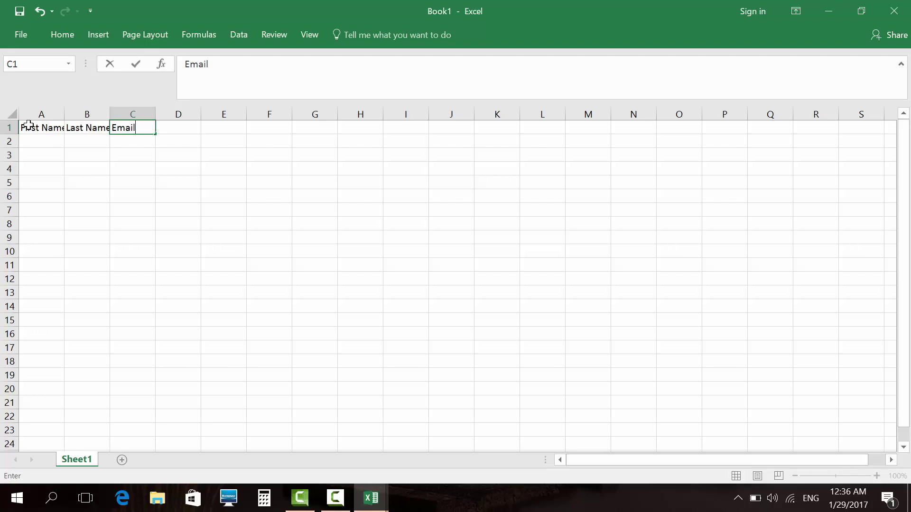
key("ctrl+Return")
key("Tab")
type("Ph")
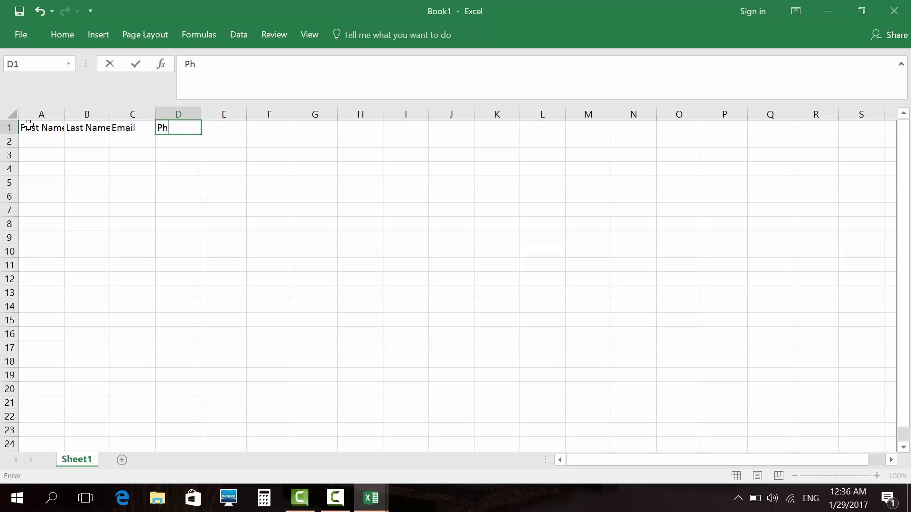
type("one")
key("Tab")
key("Tab")
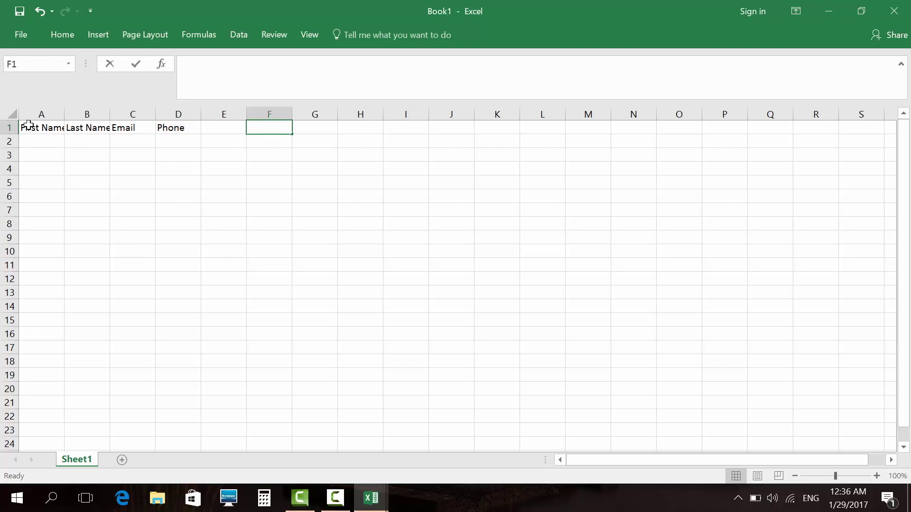
type("Comp")
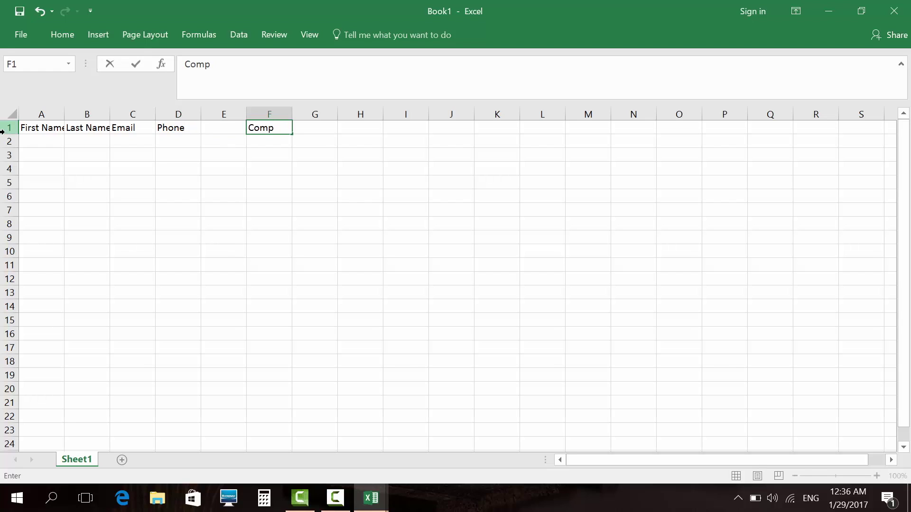
- Fill E1:G1 with Company, Designation and City, then return to A1
left_click(228, 129)
type("Company")
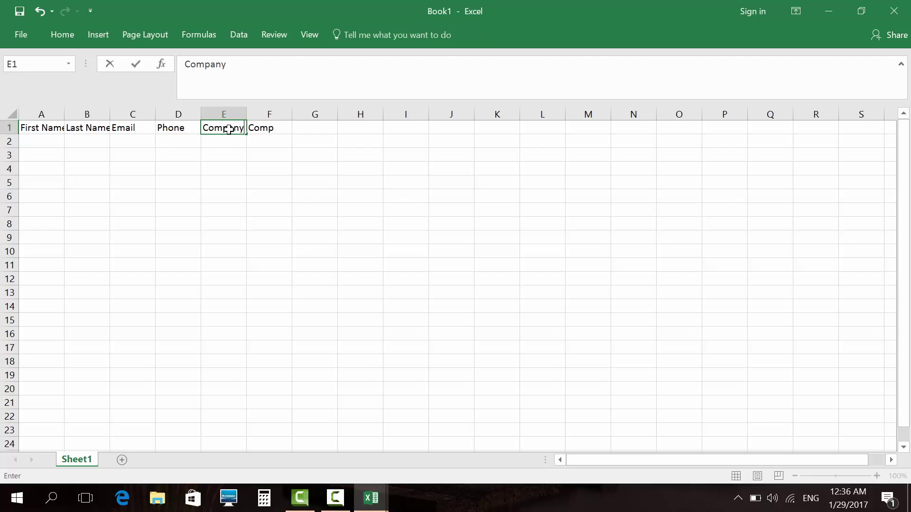
left_click(263, 127)
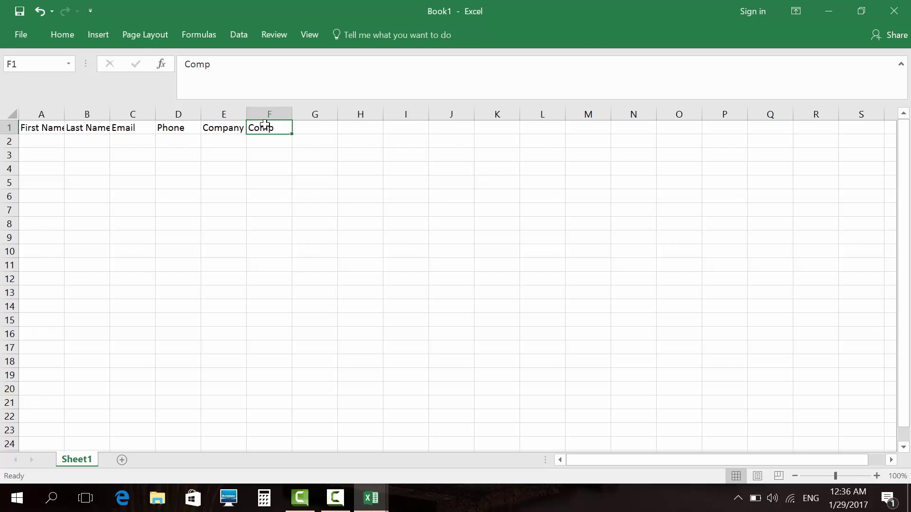
type("Designation")
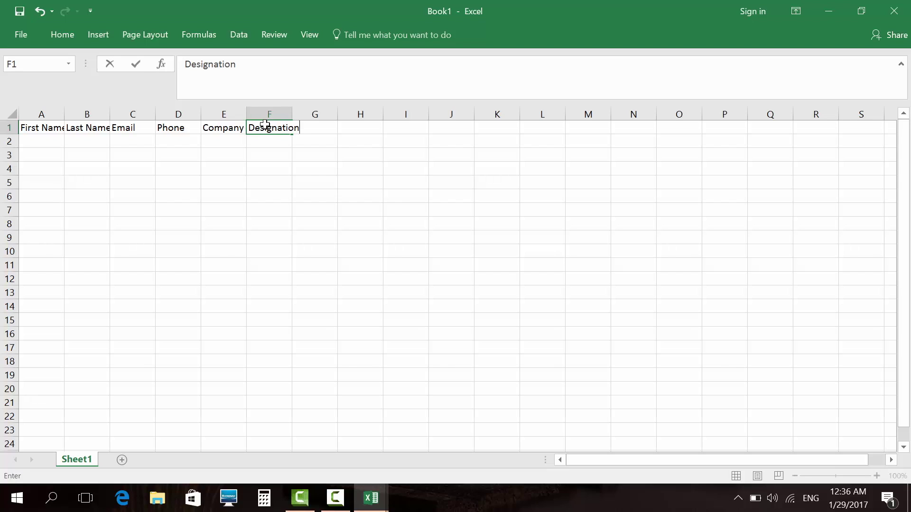
key("F2")
double_click(326, 129)
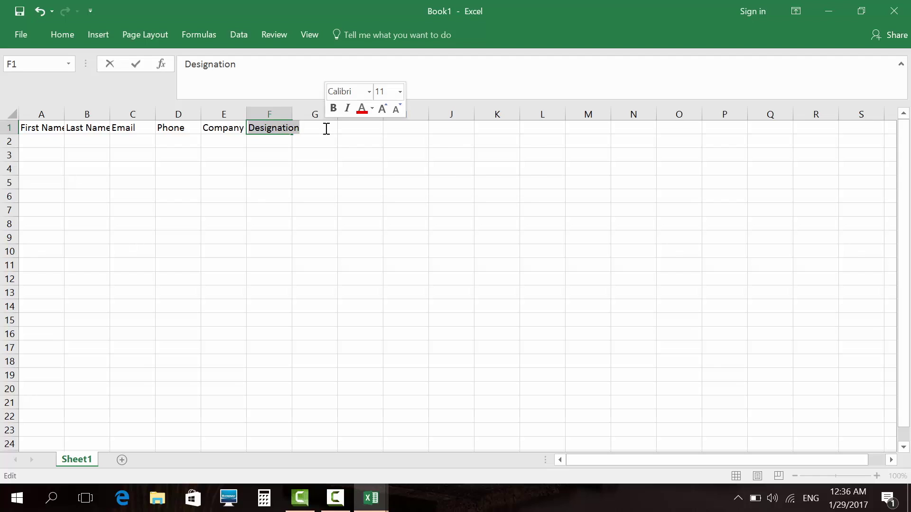
left_click(326, 129)
key("Tab")
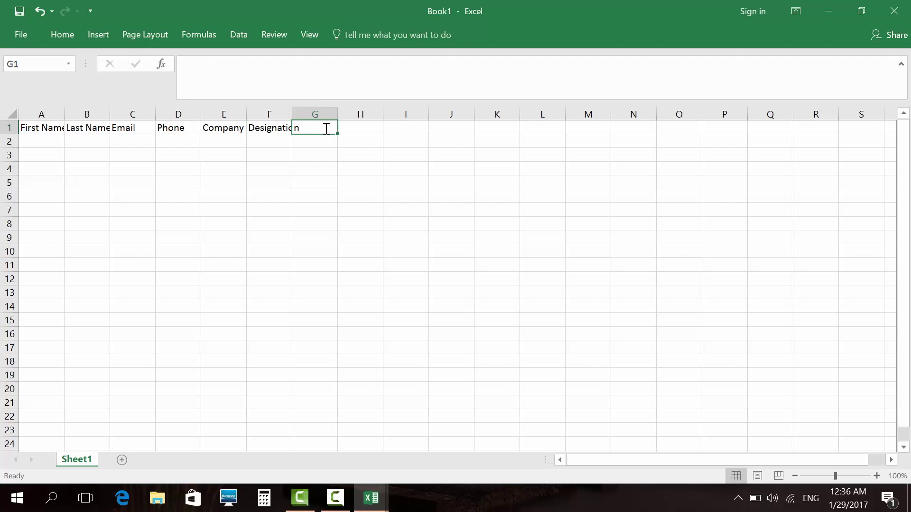
type("City")
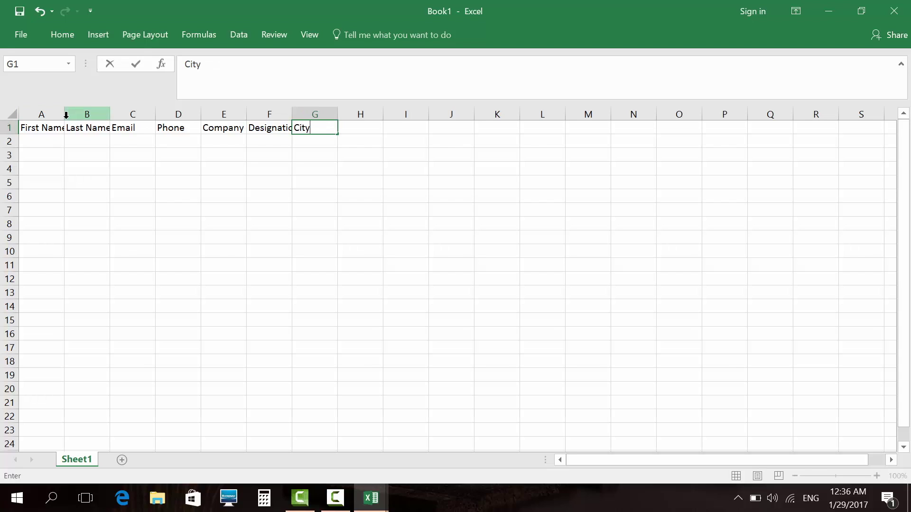
left_click(43, 131)
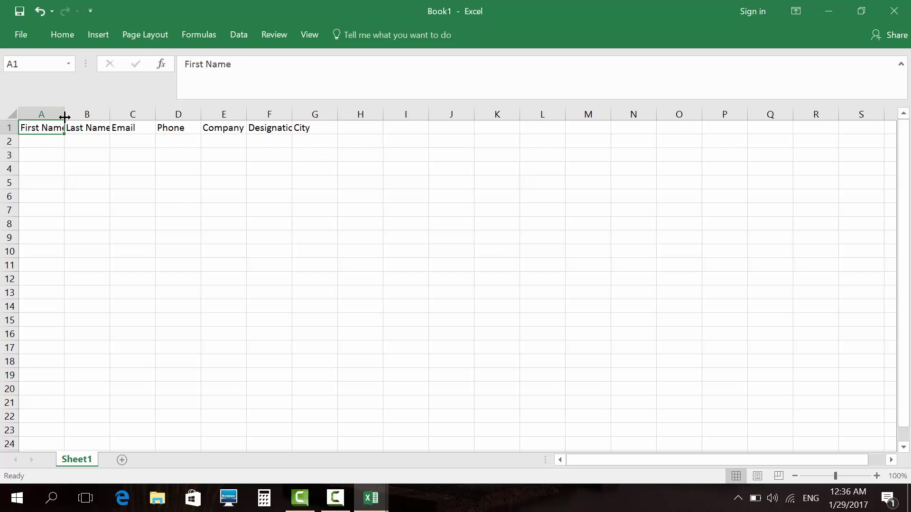
- Widen columns A, C, D and F to fit their headers, then select A1:G1
left_click_drag(62, 116, 155, 116)
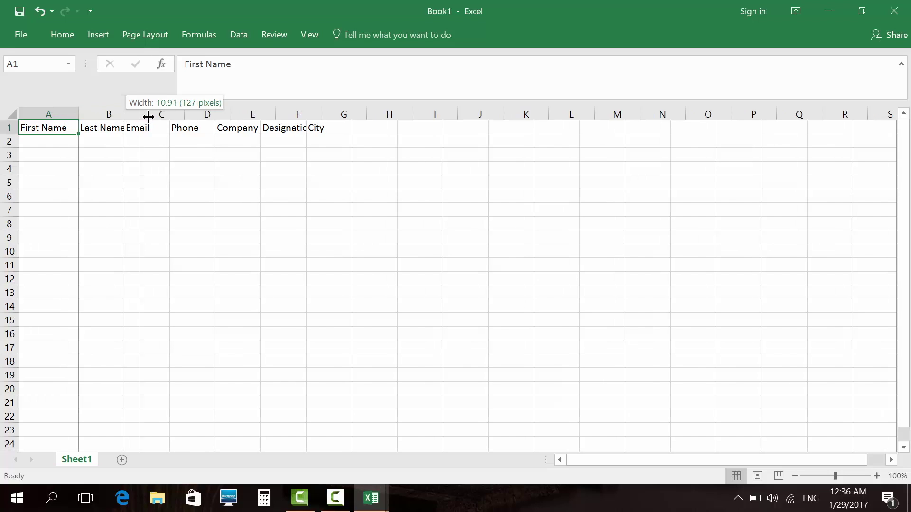
left_click_drag(201, 114, 249, 115)
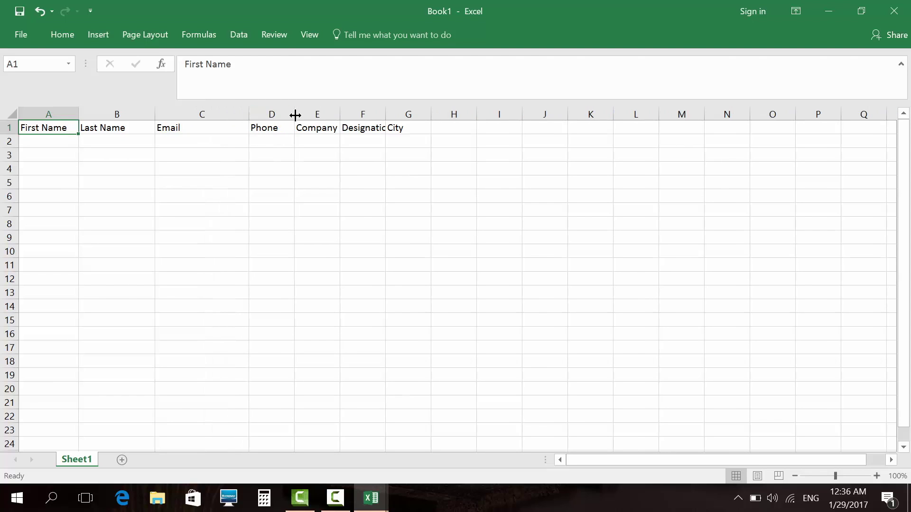
left_click_drag(294, 115, 437, 115)
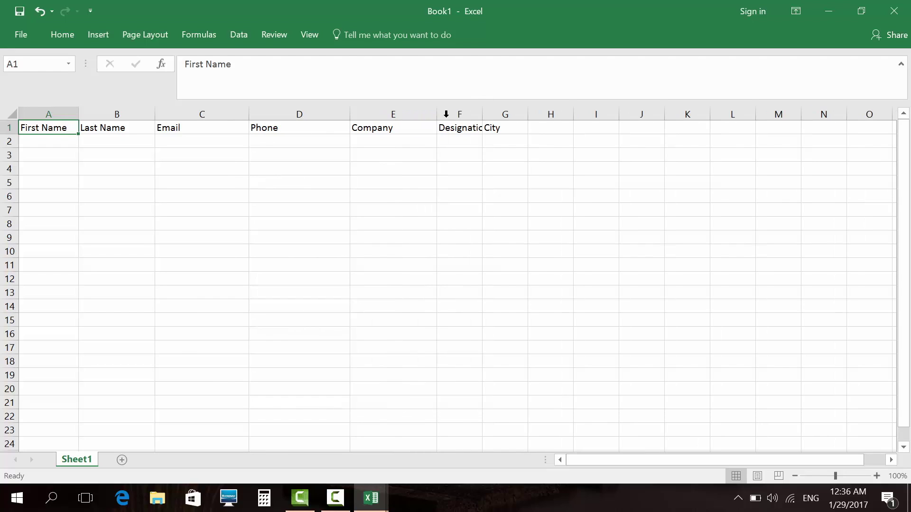
left_click_drag(482, 115, 503, 114)
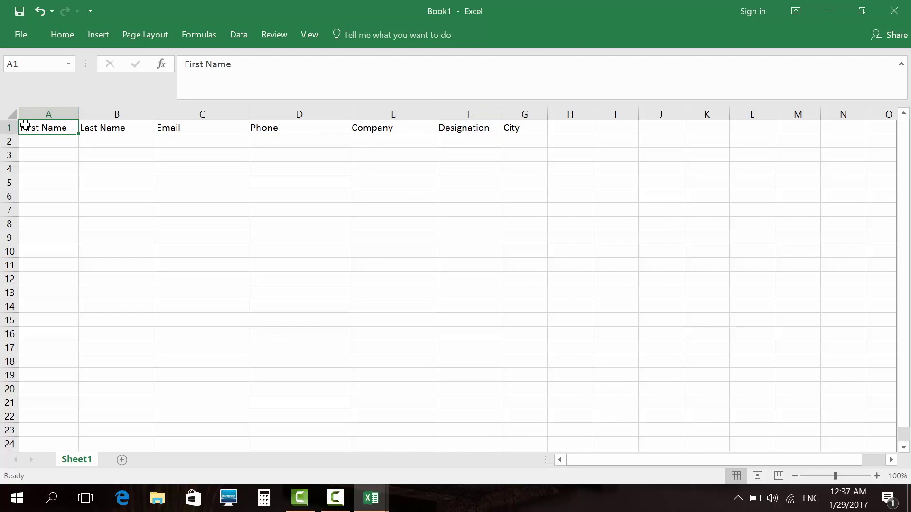
left_click_drag(23, 126, 515, 128)
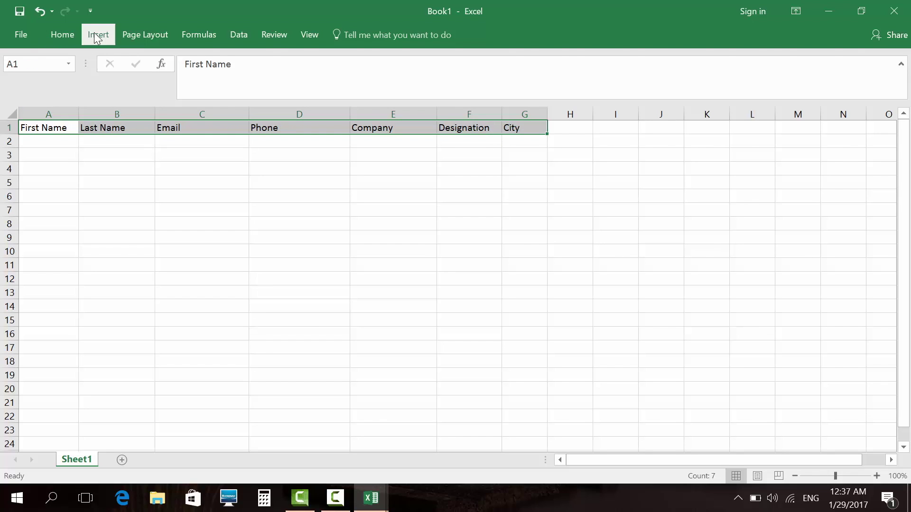
- Convert A1:G1 into a table with 'My table has headers' checked, then select A1
left_click(97, 36)
left_click(117, 63)
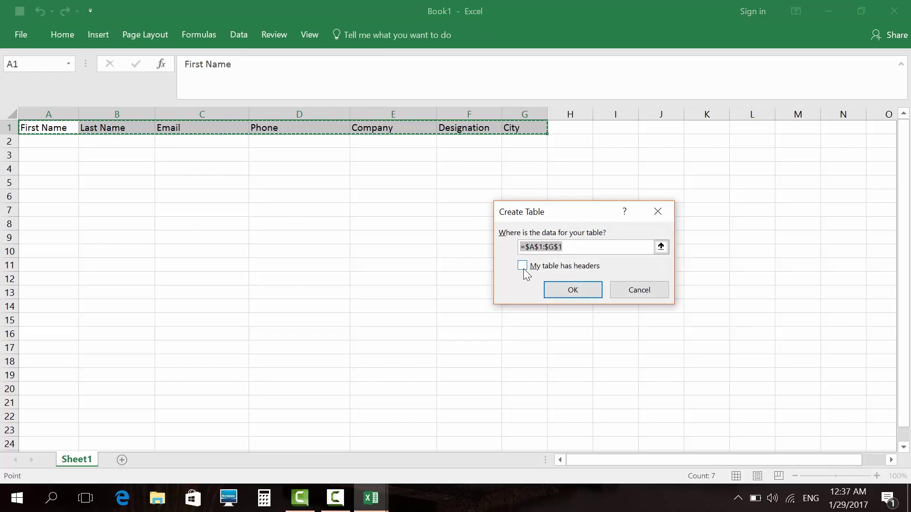
left_click(522, 267)
left_click(573, 290)
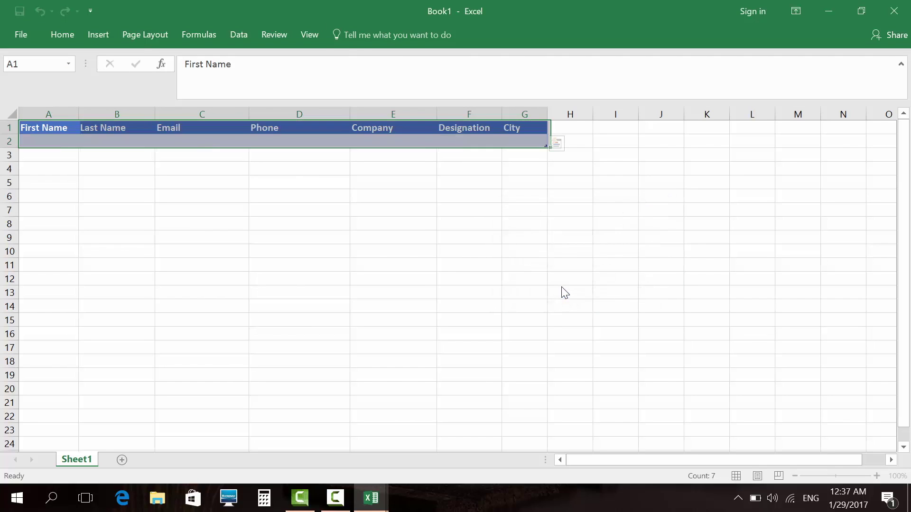
left_click(152, 184)
left_click(38, 129)
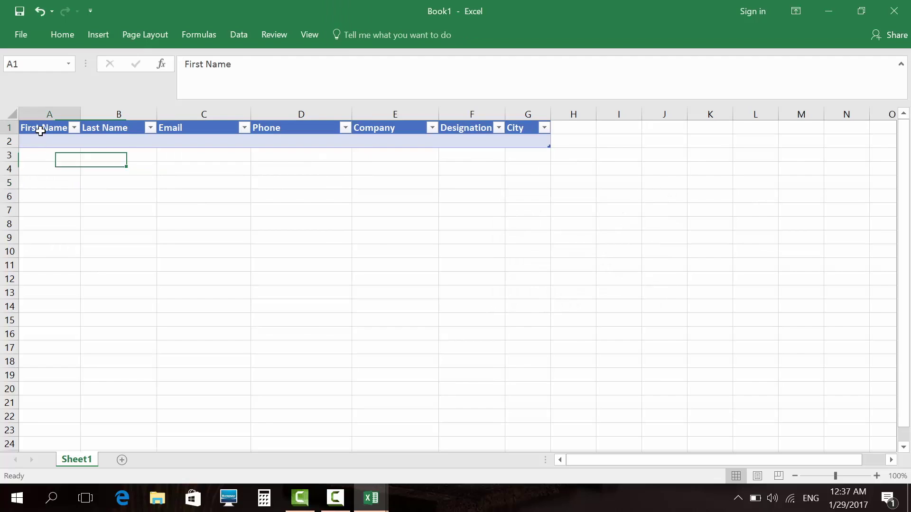
- Open Excel Options from the File menu and go to Customize Ribbon
left_click(24, 42)
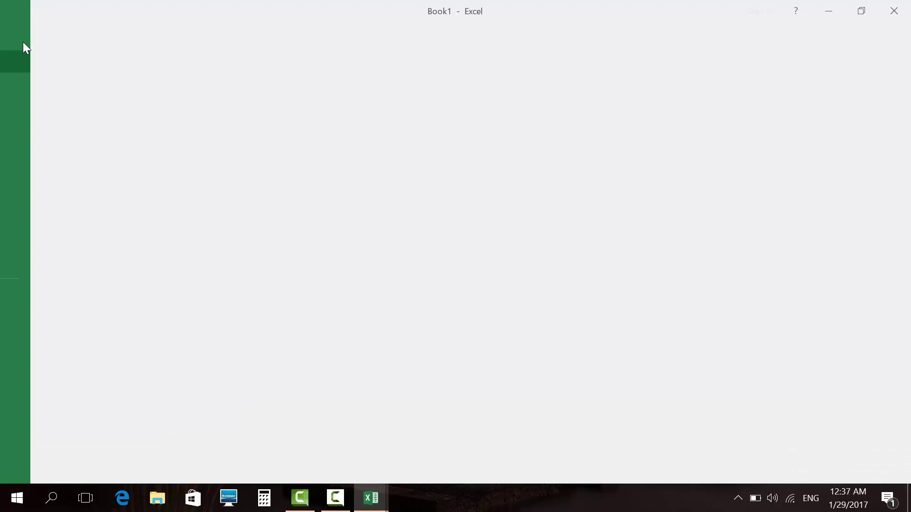
key("Escape")
left_click(22, 33)
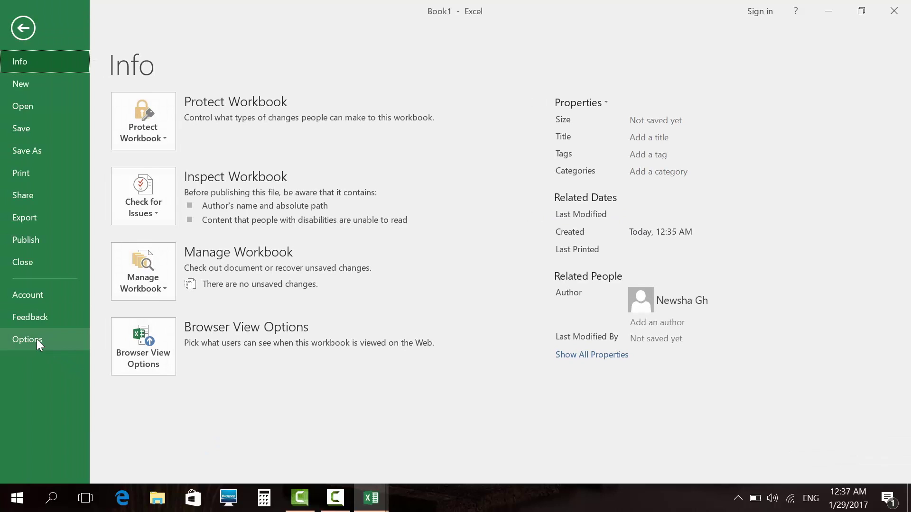
left_click(37, 339)
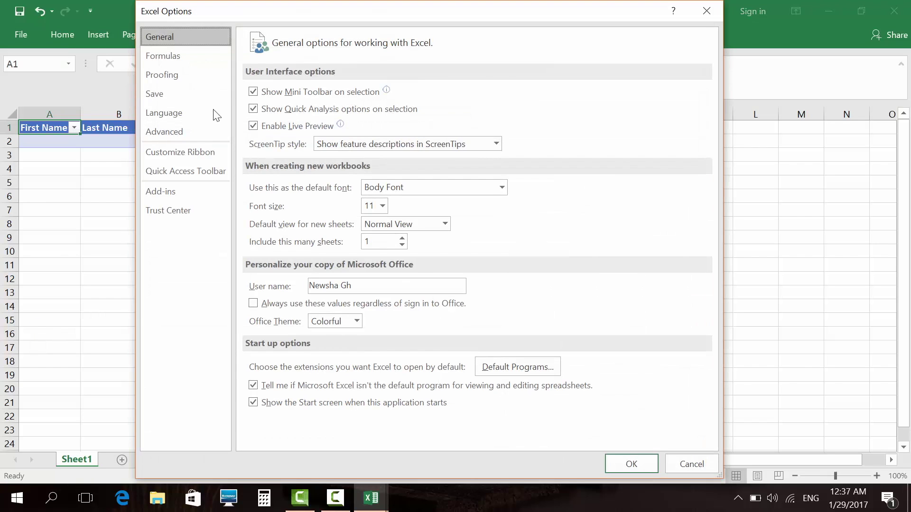
left_click(176, 153)
- List 'Commands Not in the Ribbon' and try adding Form…, which raises a custom-group warning
left_click(316, 82)
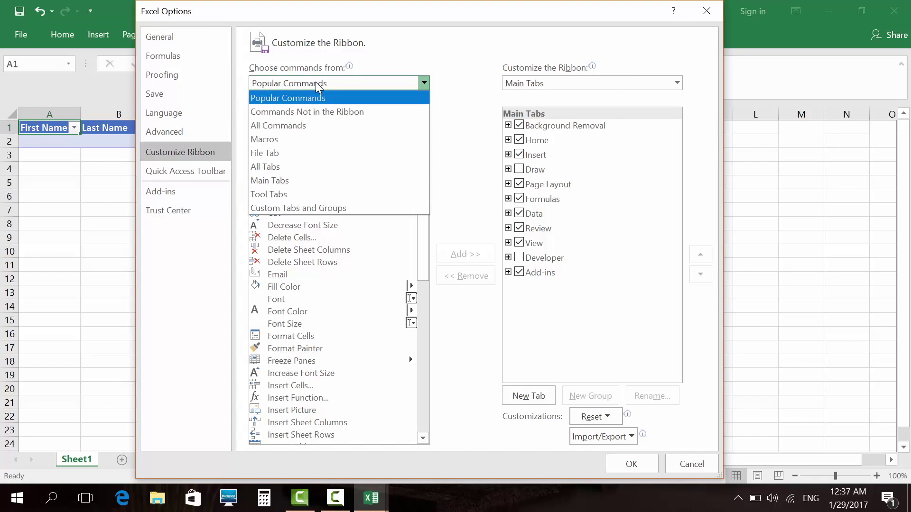
left_click(312, 112)
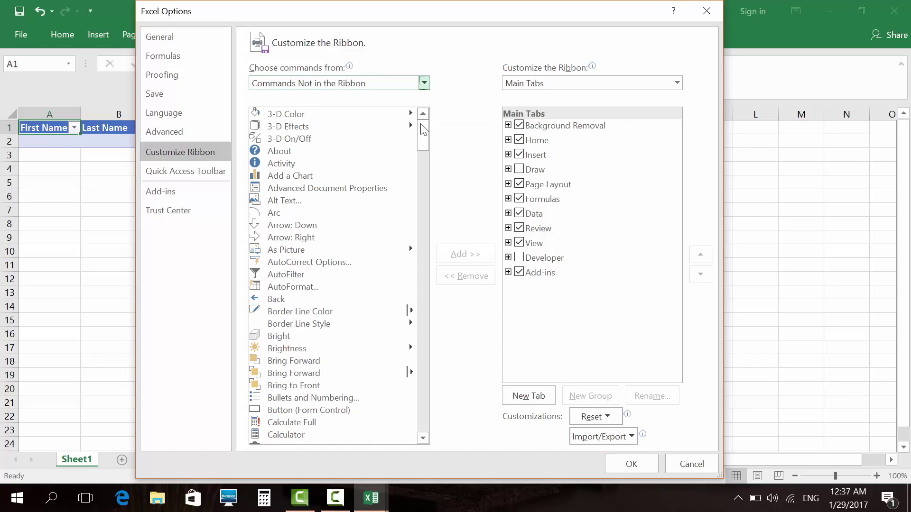
left_click_drag(424, 128, 422, 209)
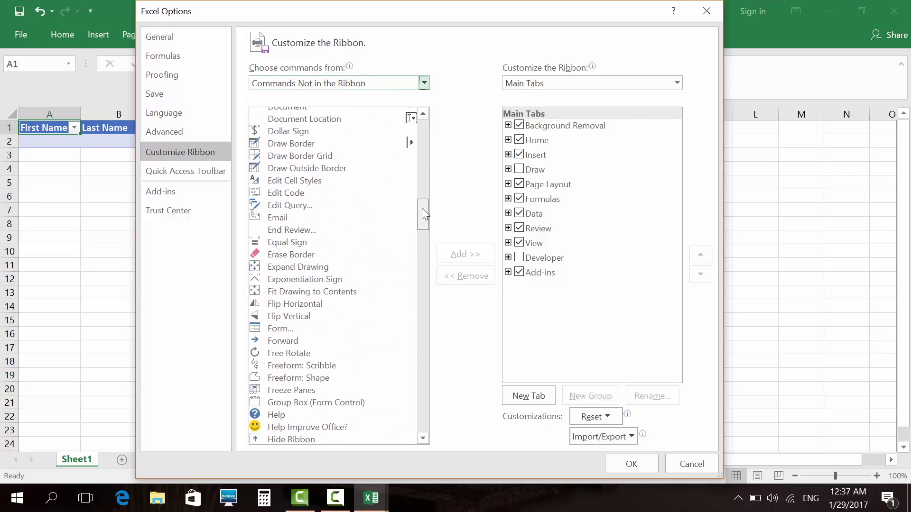
left_click(264, 329)
left_click(464, 254)
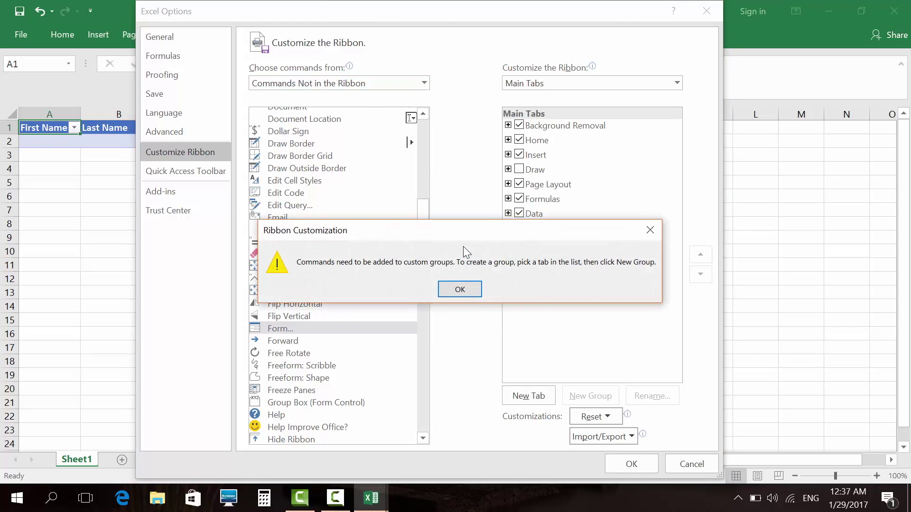
- Dismiss the warning, add a new tab renamed 'Data entry', and select its new group
left_click(463, 289)
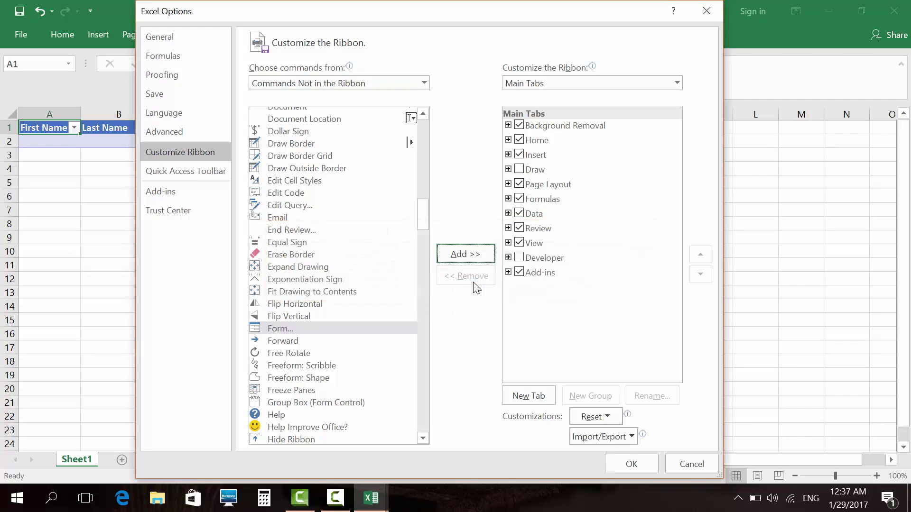
left_click(529, 396)
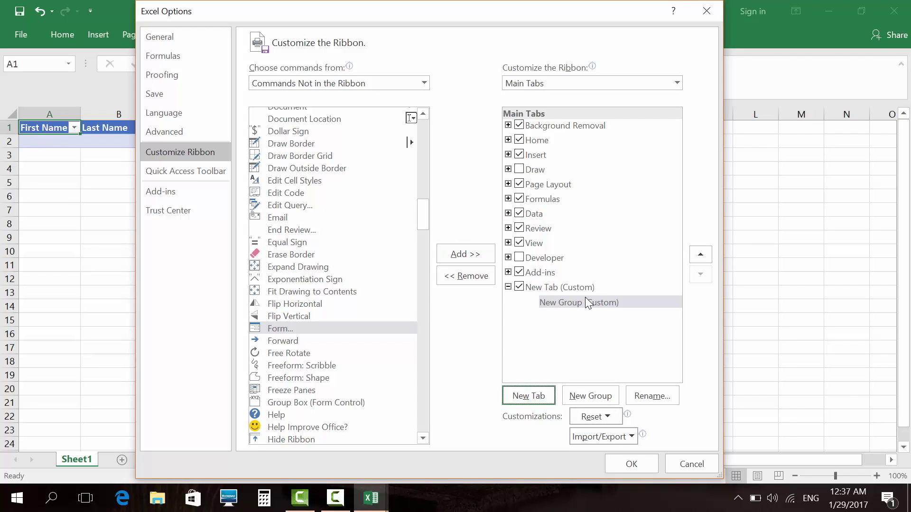
left_click(554, 288)
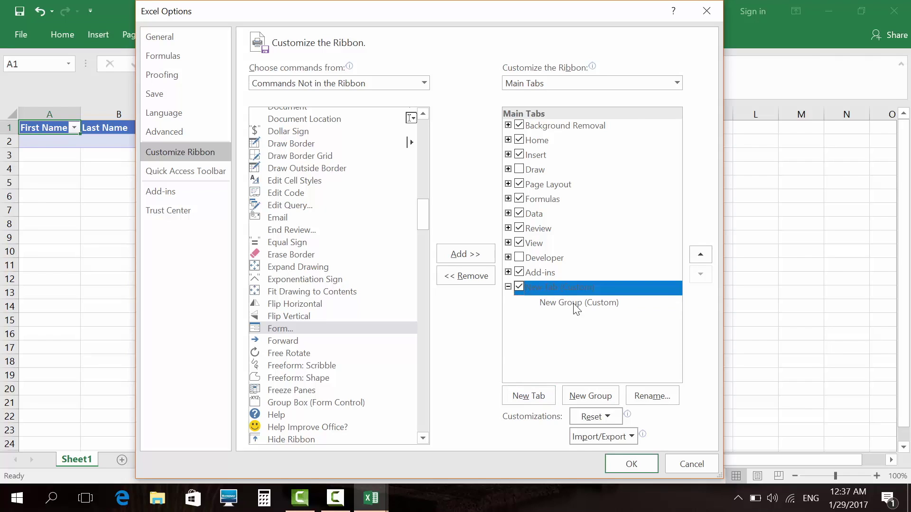
left_click(654, 399)
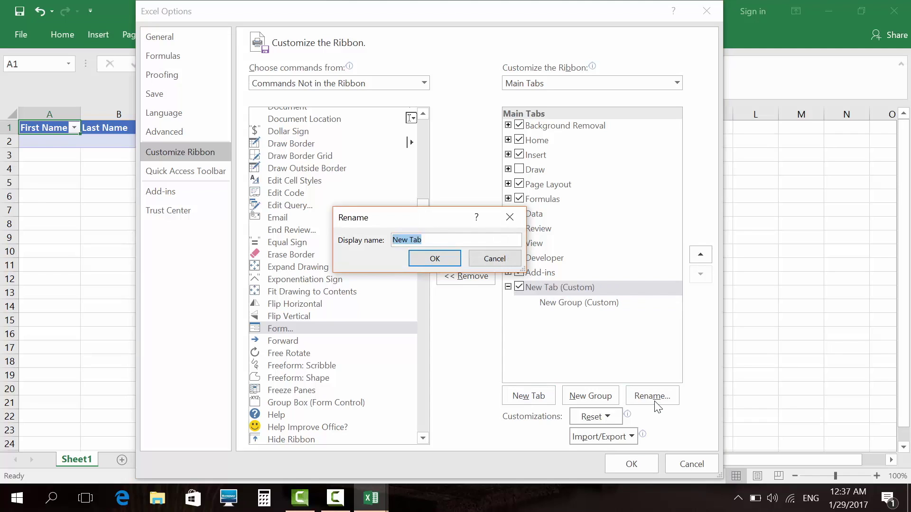
type("Data entry")
left_click(439, 258)
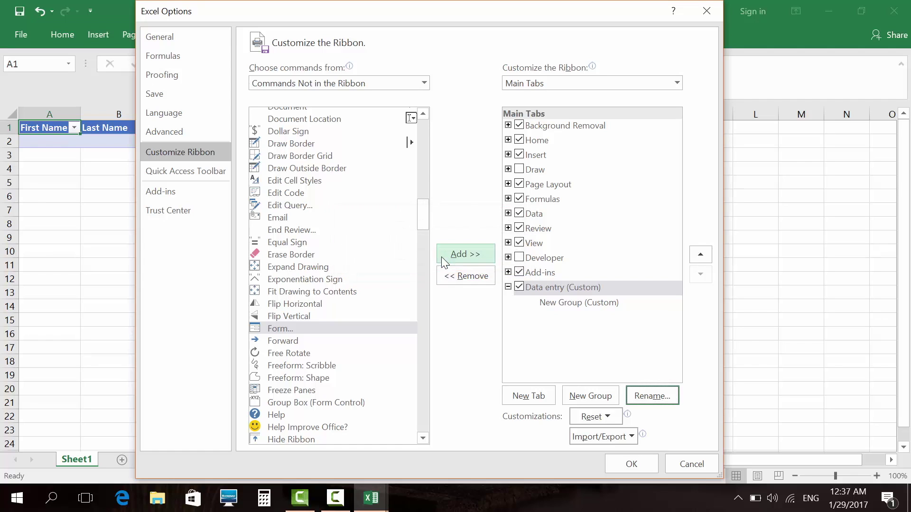
left_click(567, 305)
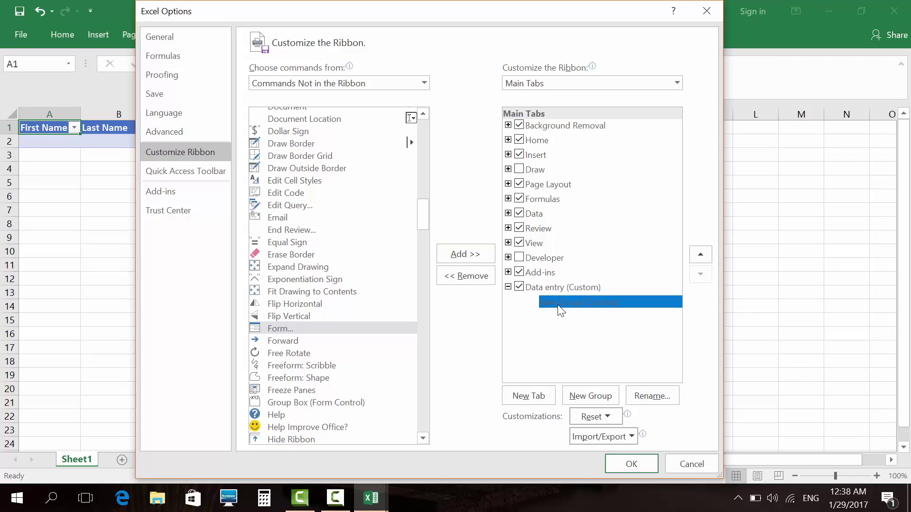
- Add Form… to the custom group, give the group a circle symbol, and apply the changes
left_click(277, 328)
left_click(461, 257)
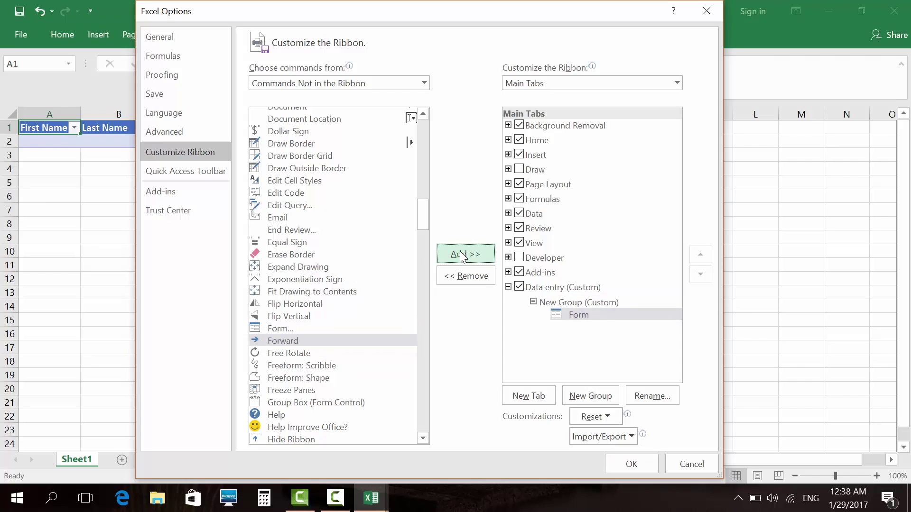
left_click(551, 305)
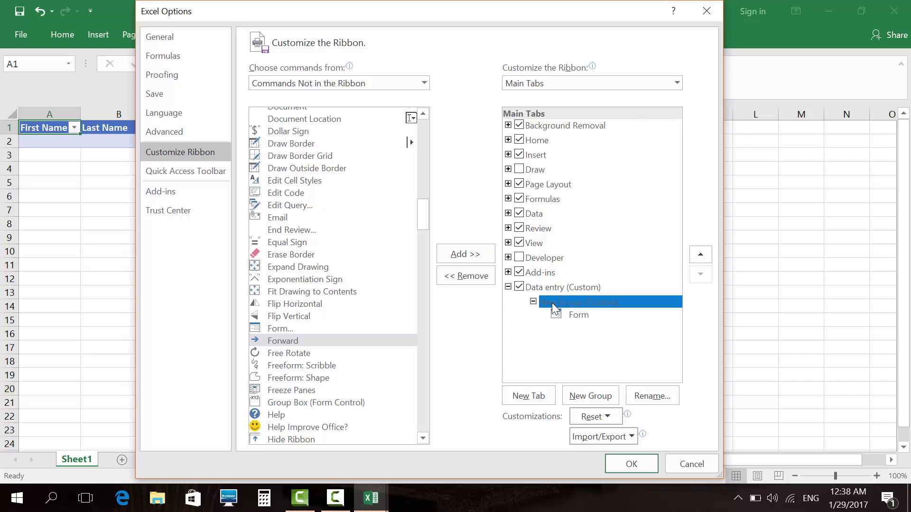
left_click(650, 397)
left_click(389, 174)
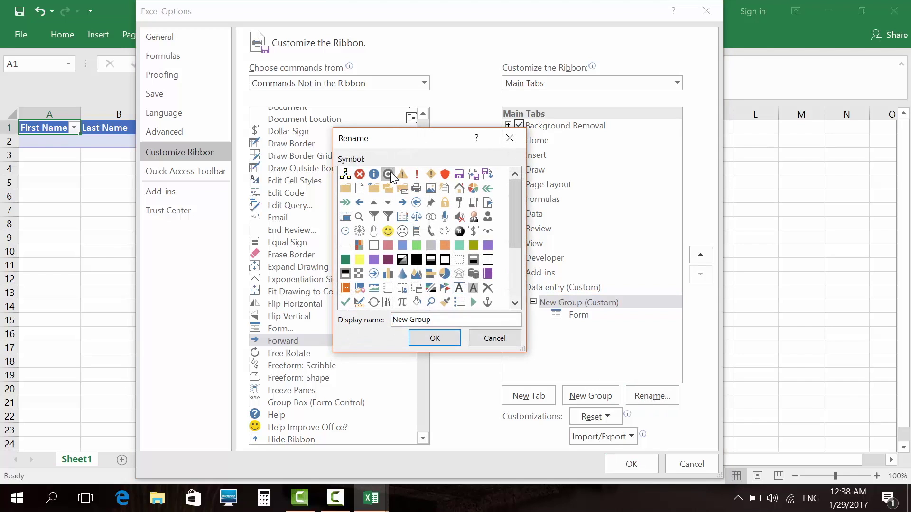
left_click(422, 336)
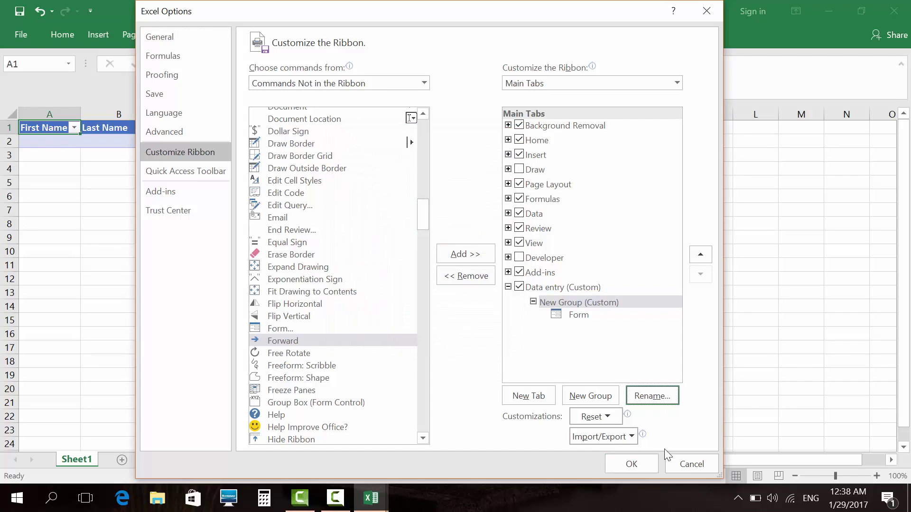
left_click(636, 463)
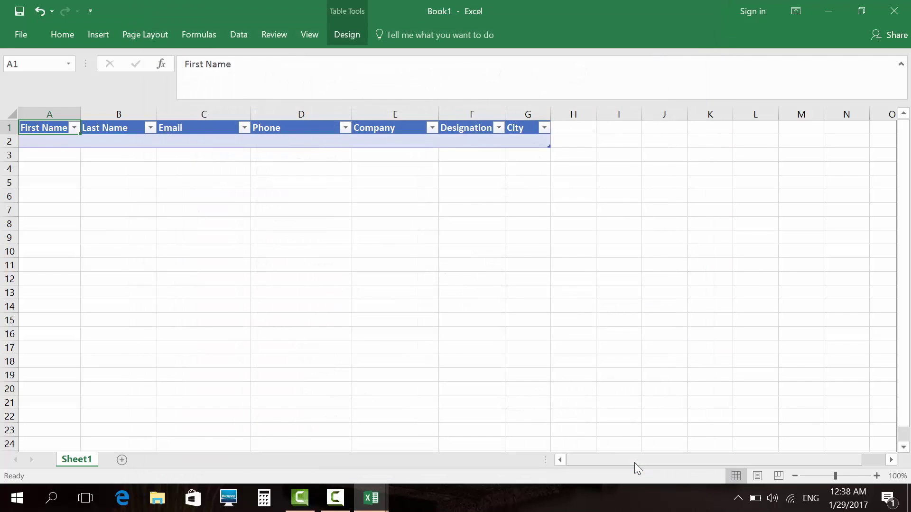
- Select the table A1:G2 and open Form from the Data entry tab
left_click(57, 159)
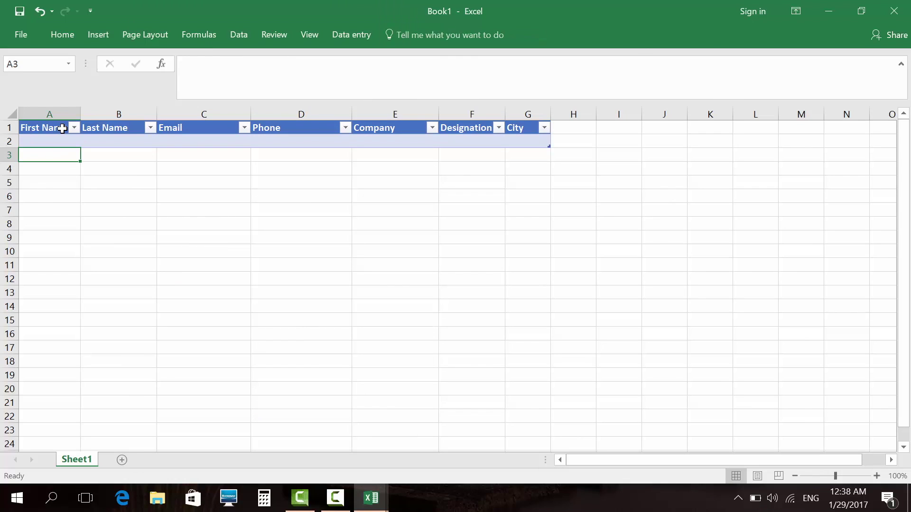
left_click_drag(61, 128, 96, 131)
left_click(84, 150)
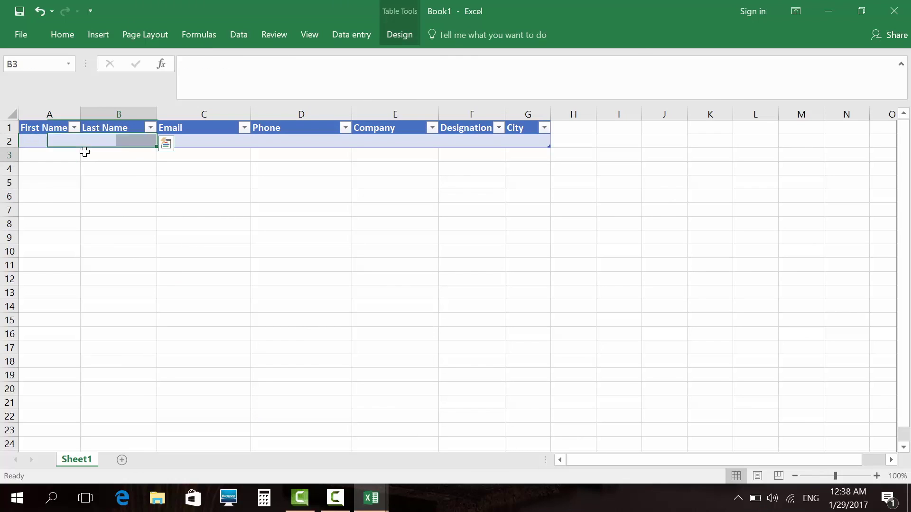
left_click(52, 132)
left_click_drag(52, 132, 488, 136)
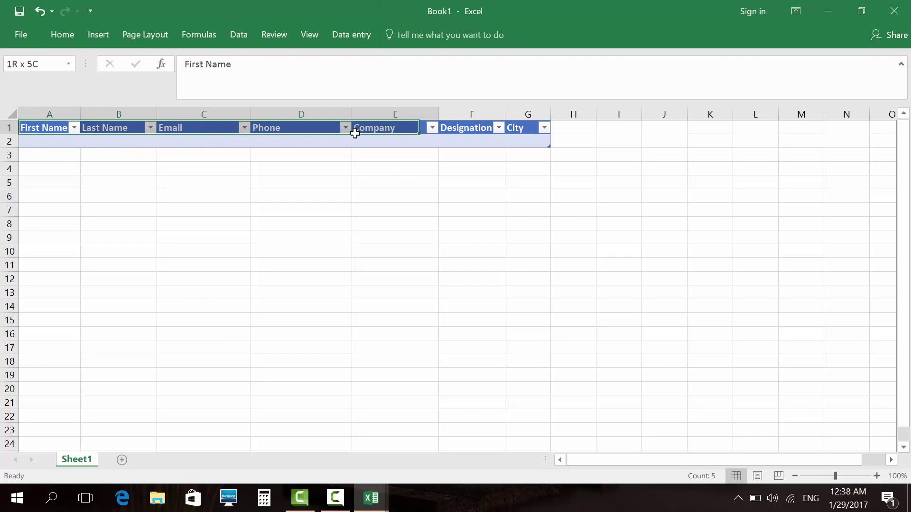
left_click_drag(488, 136, 523, 135)
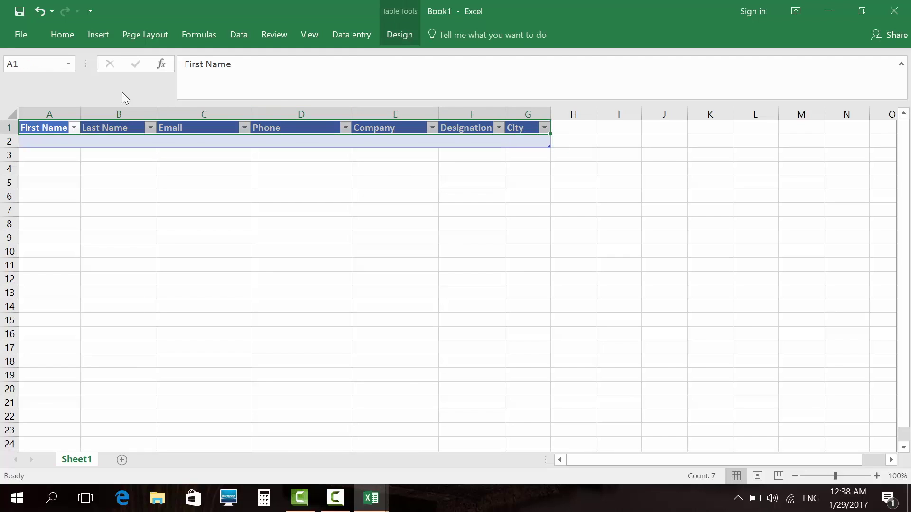
left_click(361, 37)
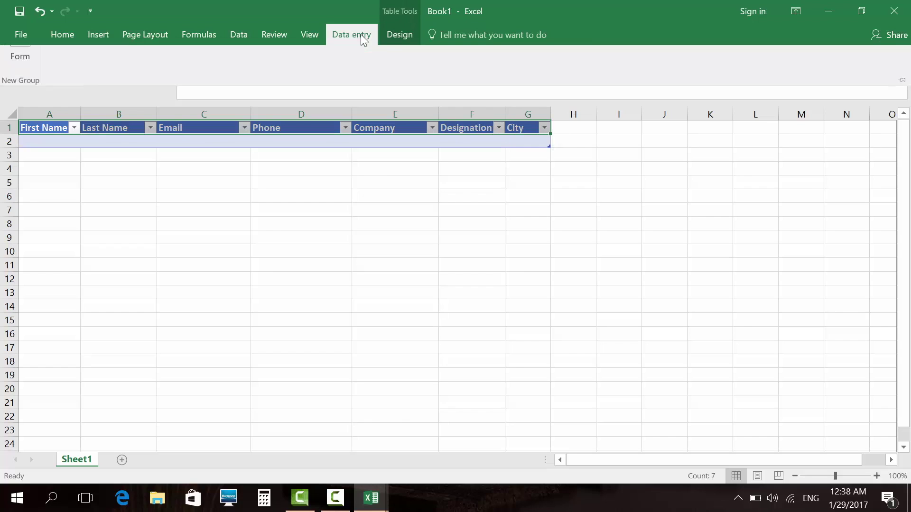
left_click(21, 64)
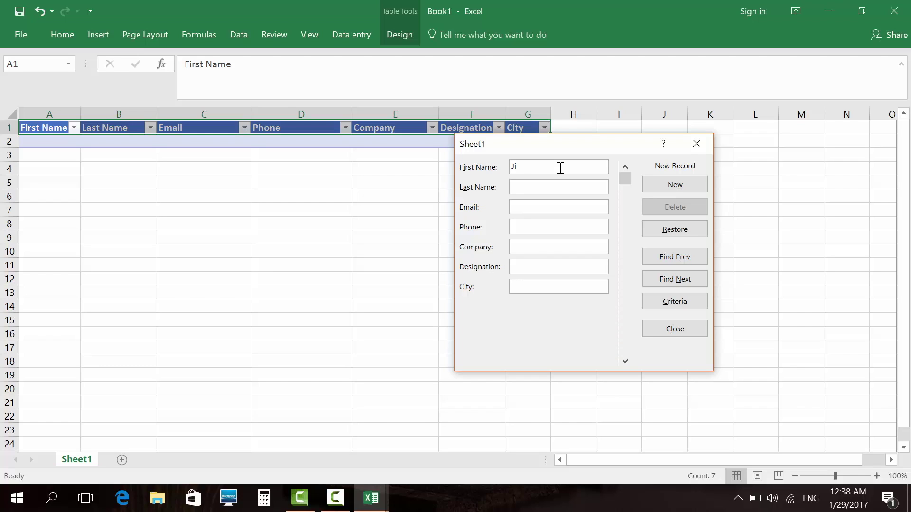
type("m")
key("Tab")
type("de")
type("@")
type("ah")
type("oo")
type("90988777")
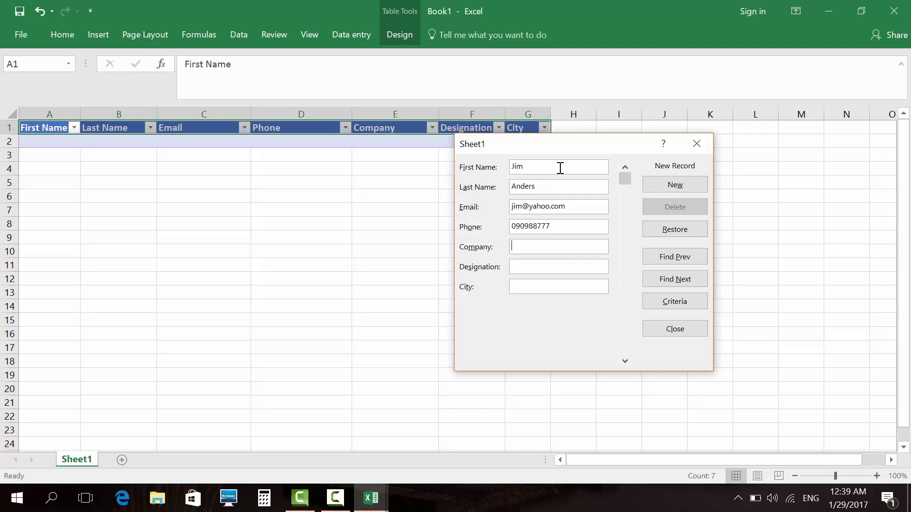
type("limit")
type("ed")
type("S")
type("a")
type("les off")
type("icer")
type("sla")
type("mabad")
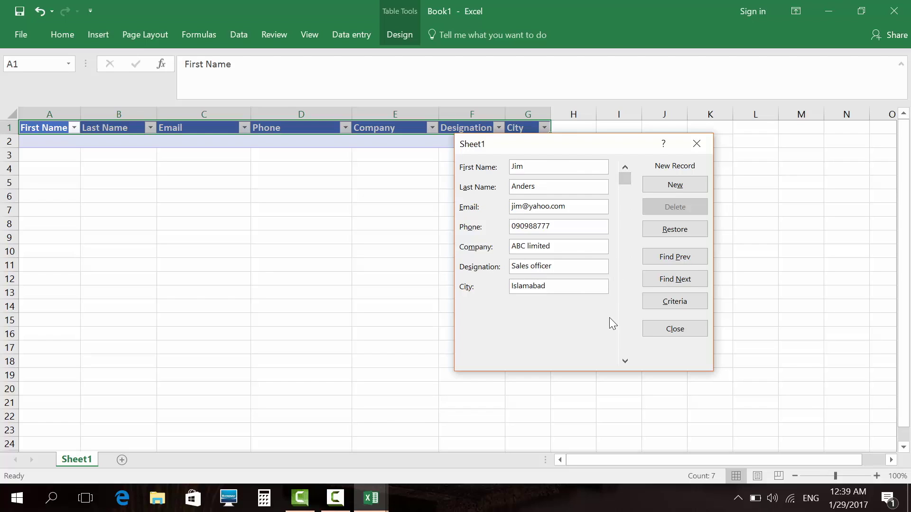
left_click(673, 186)
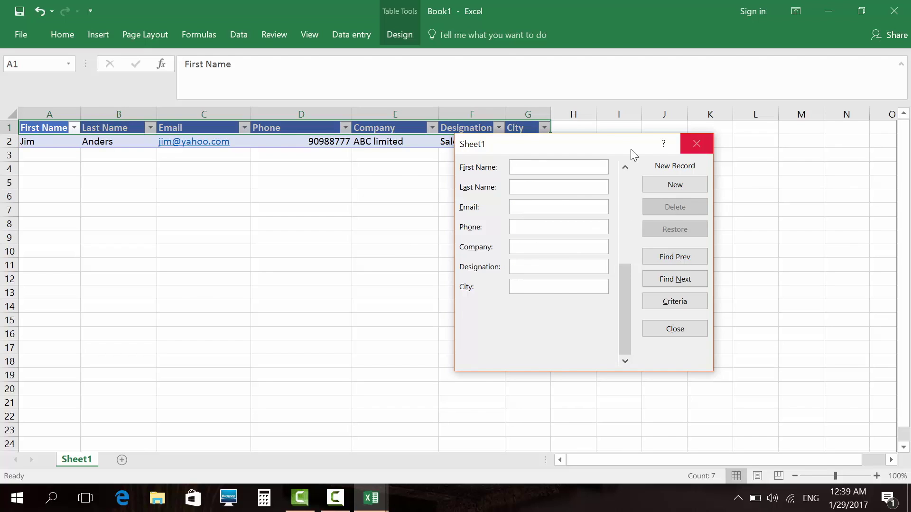
left_click_drag(632, 147, 737, 176)
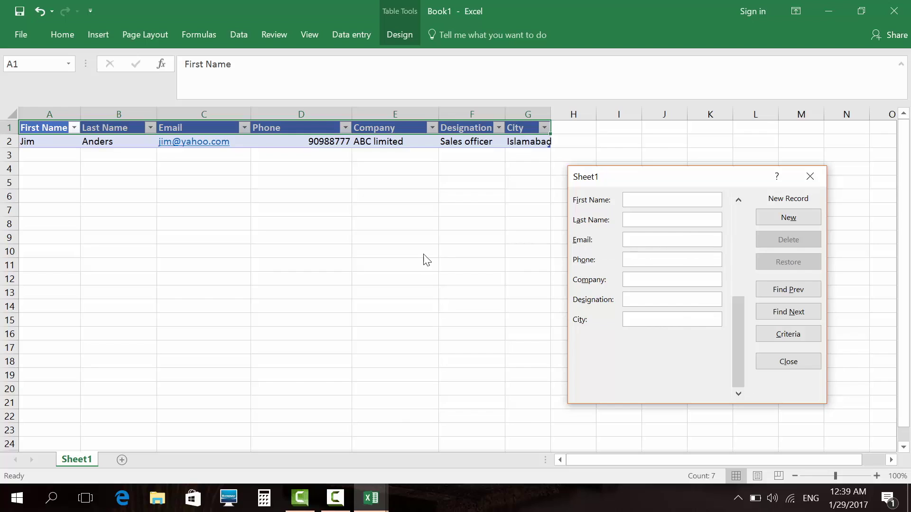
left_click(812, 177)
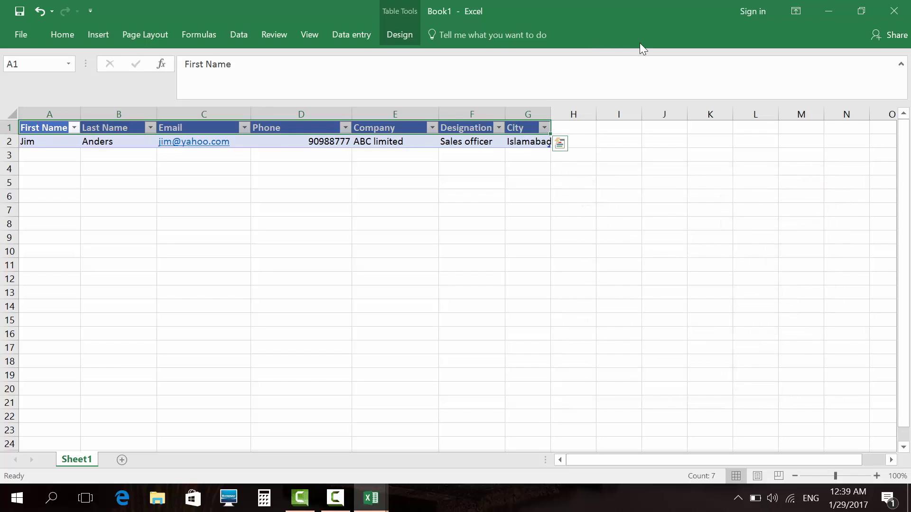